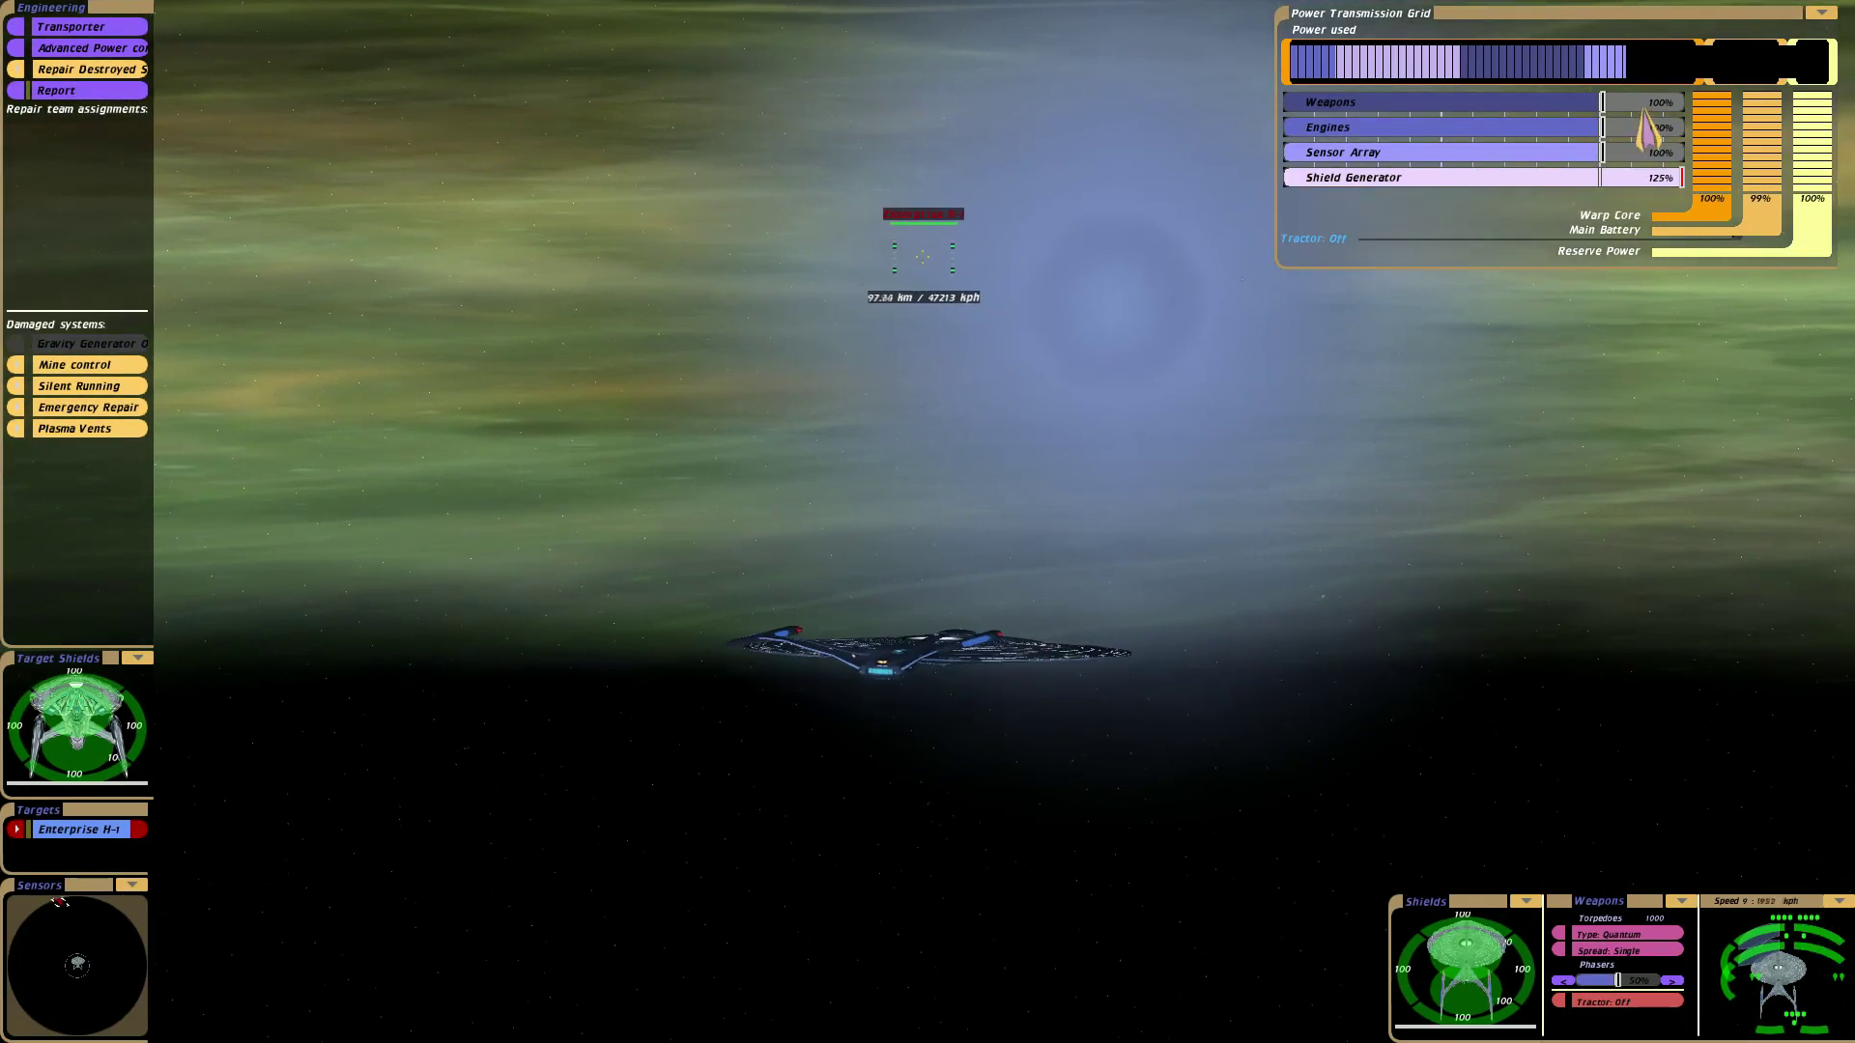
Step: Boost weapons power to 125%, dismiss Engineering, and open fire on the Enterprise H-1
left_click_drag(1602, 102, 1680, 101)
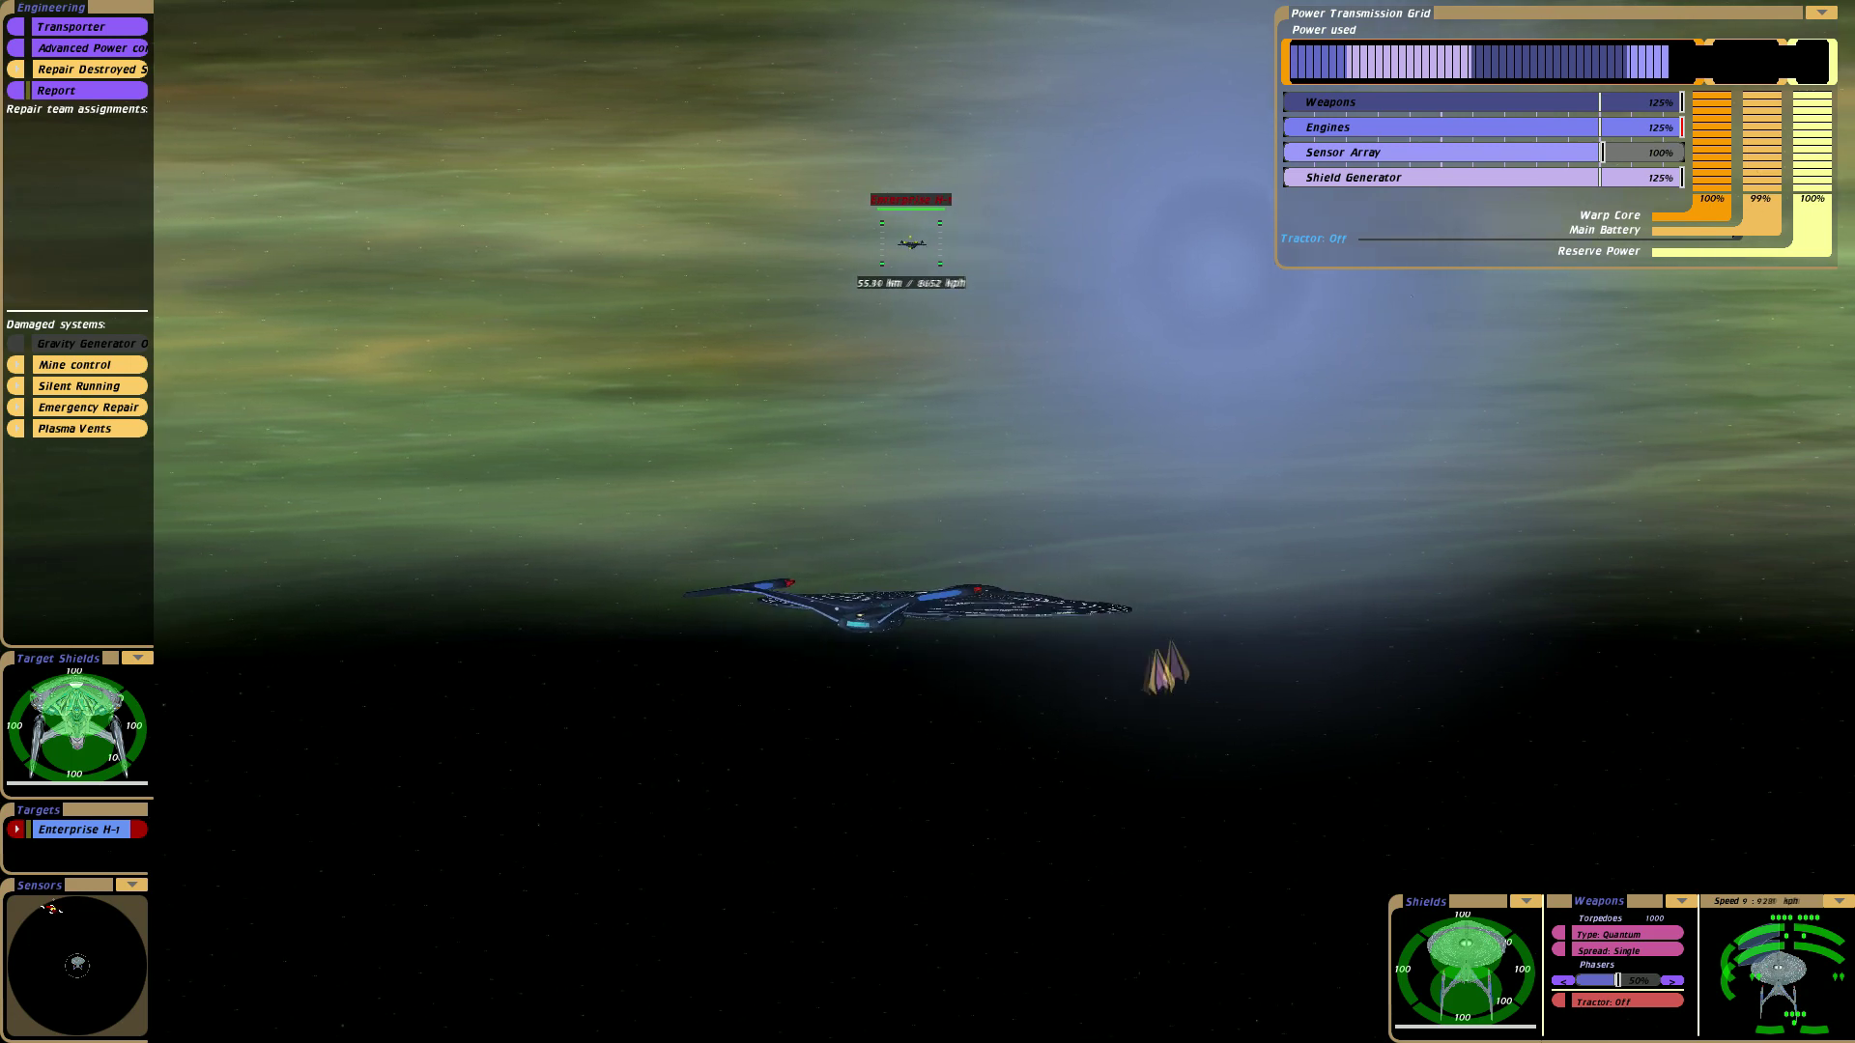
key("Escape")
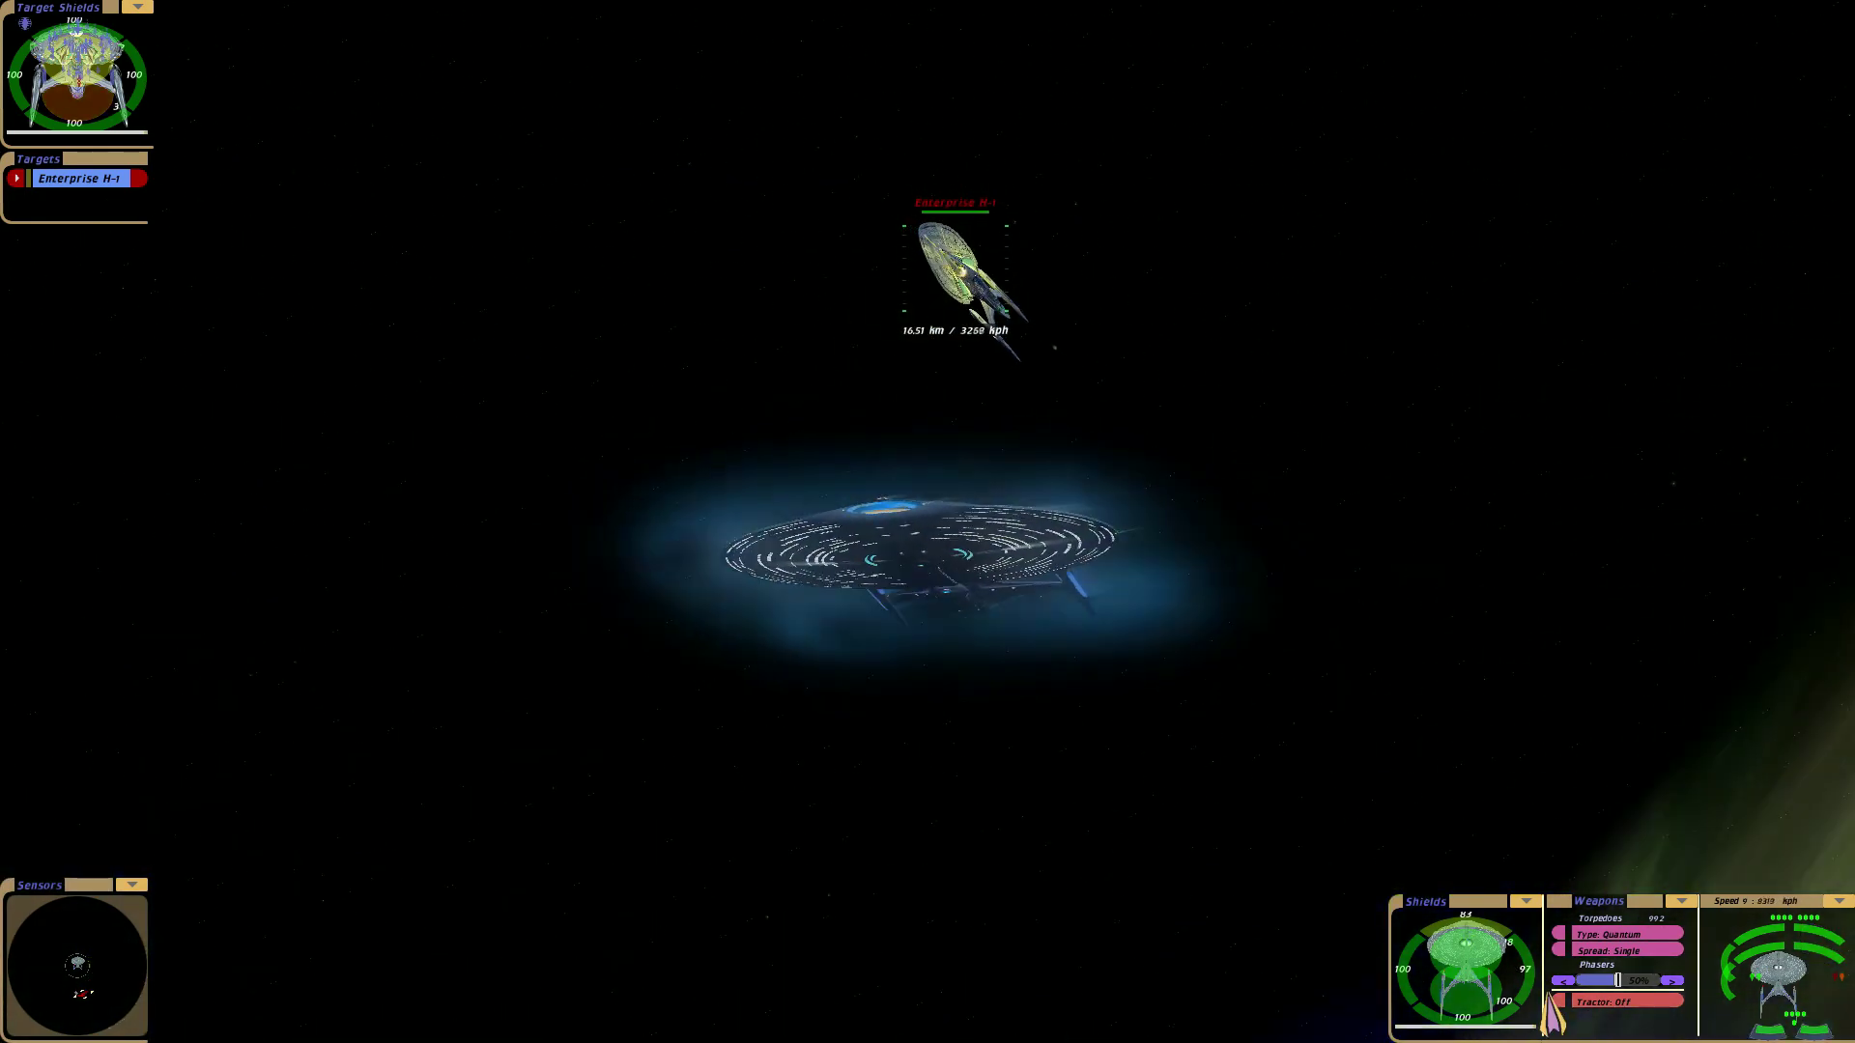
Step: Switch to Advanced Quantum torpedoes and target Enterprise H-1's Quantum X Missile, showing its components
key("y")
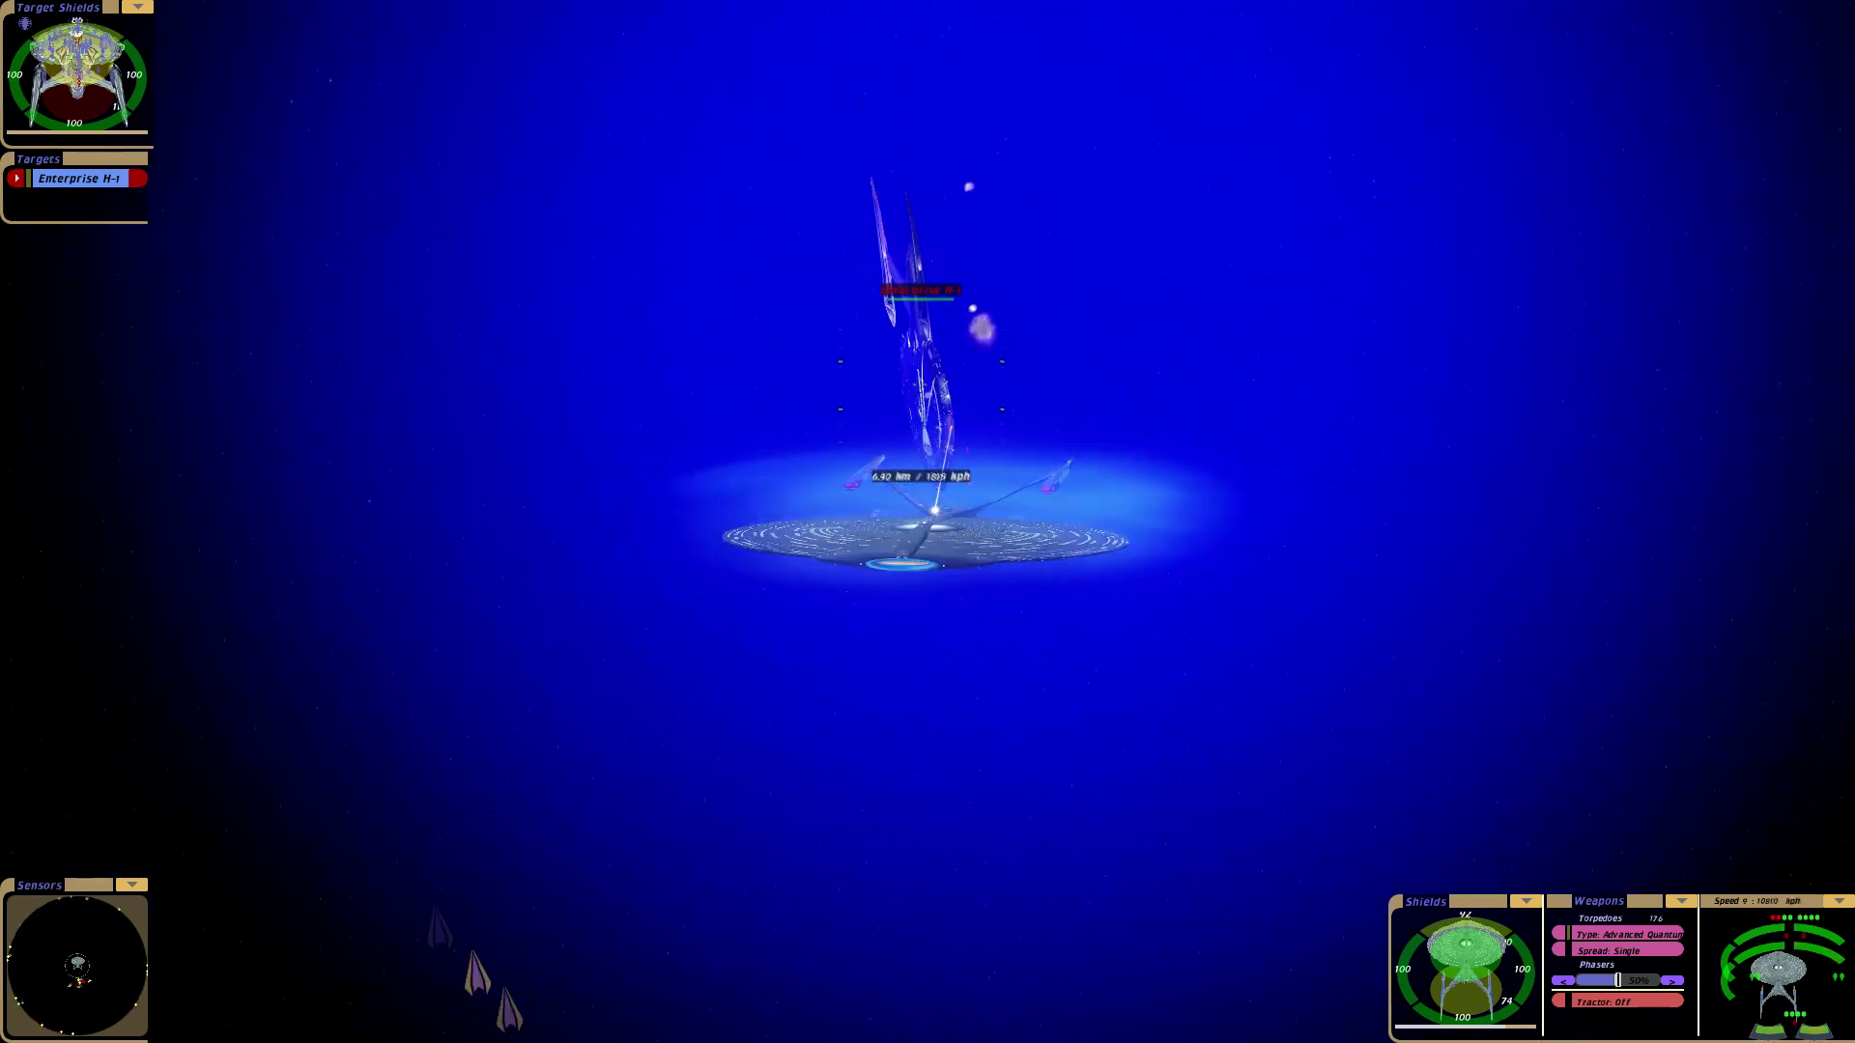
left_click(80, 178)
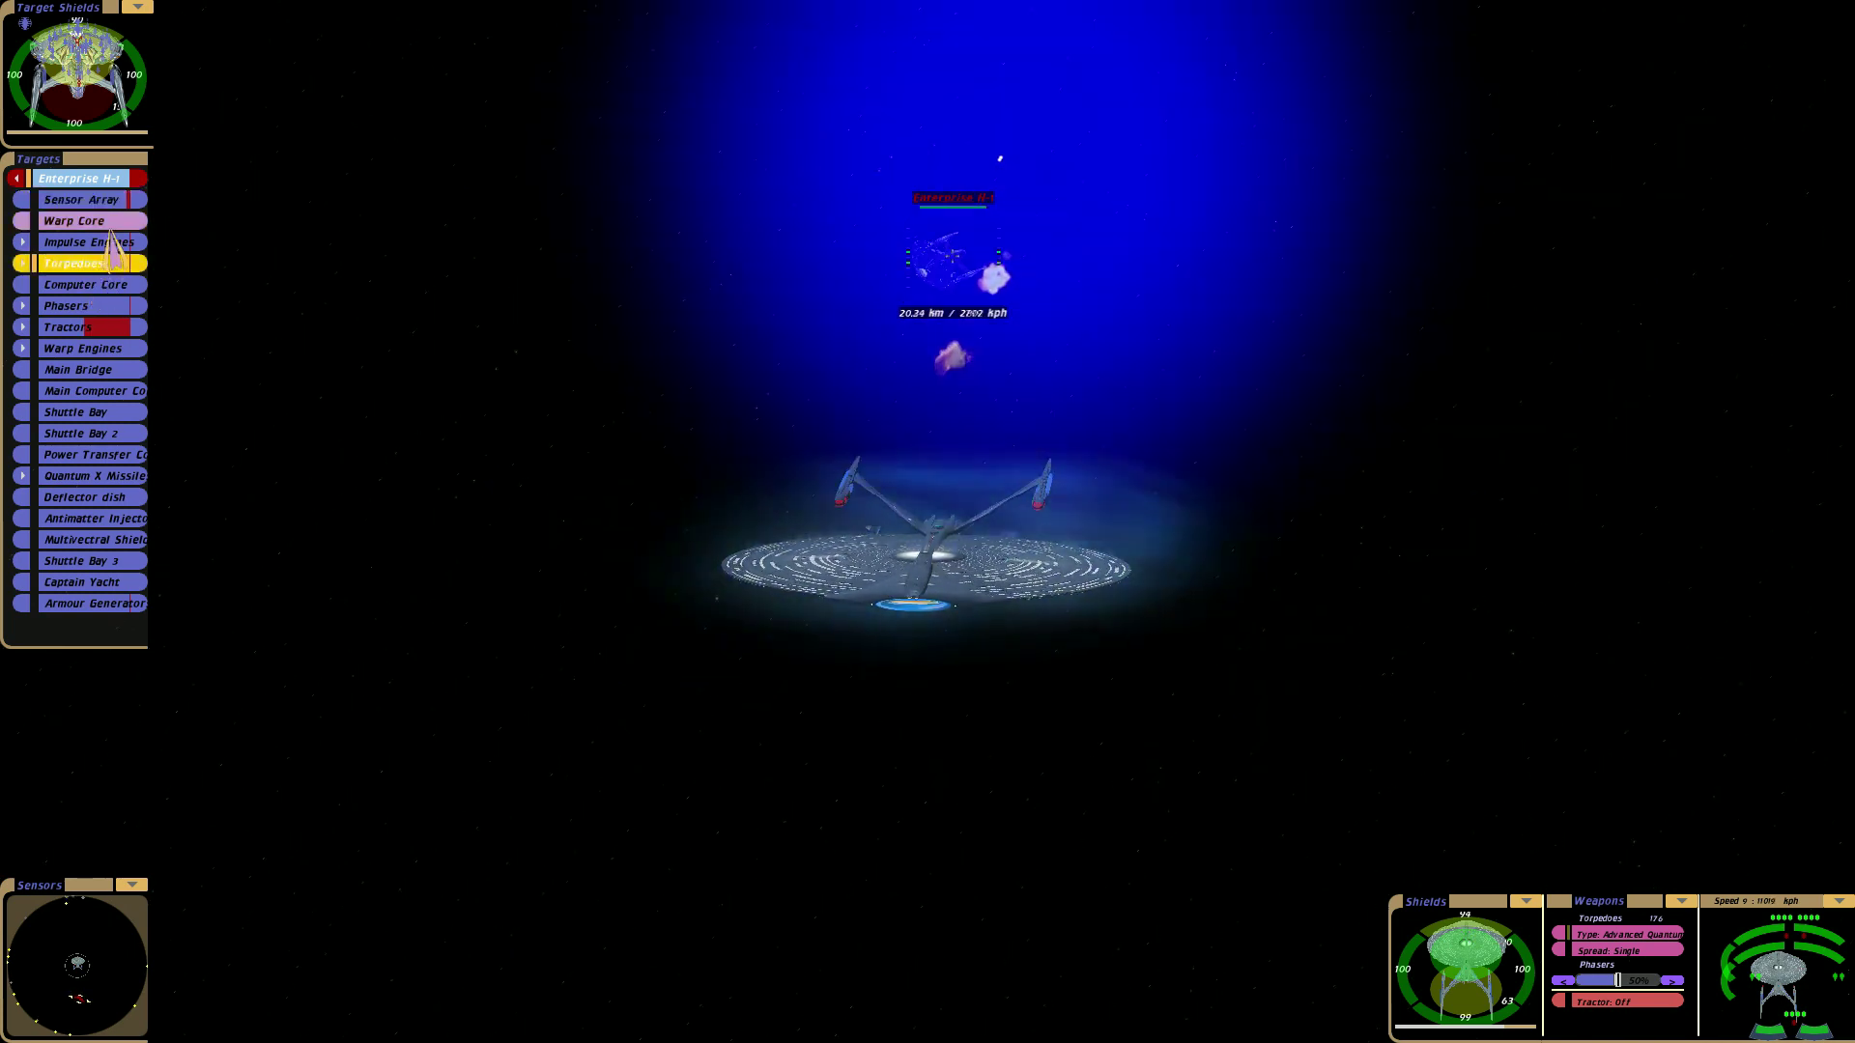
left_click(87, 475)
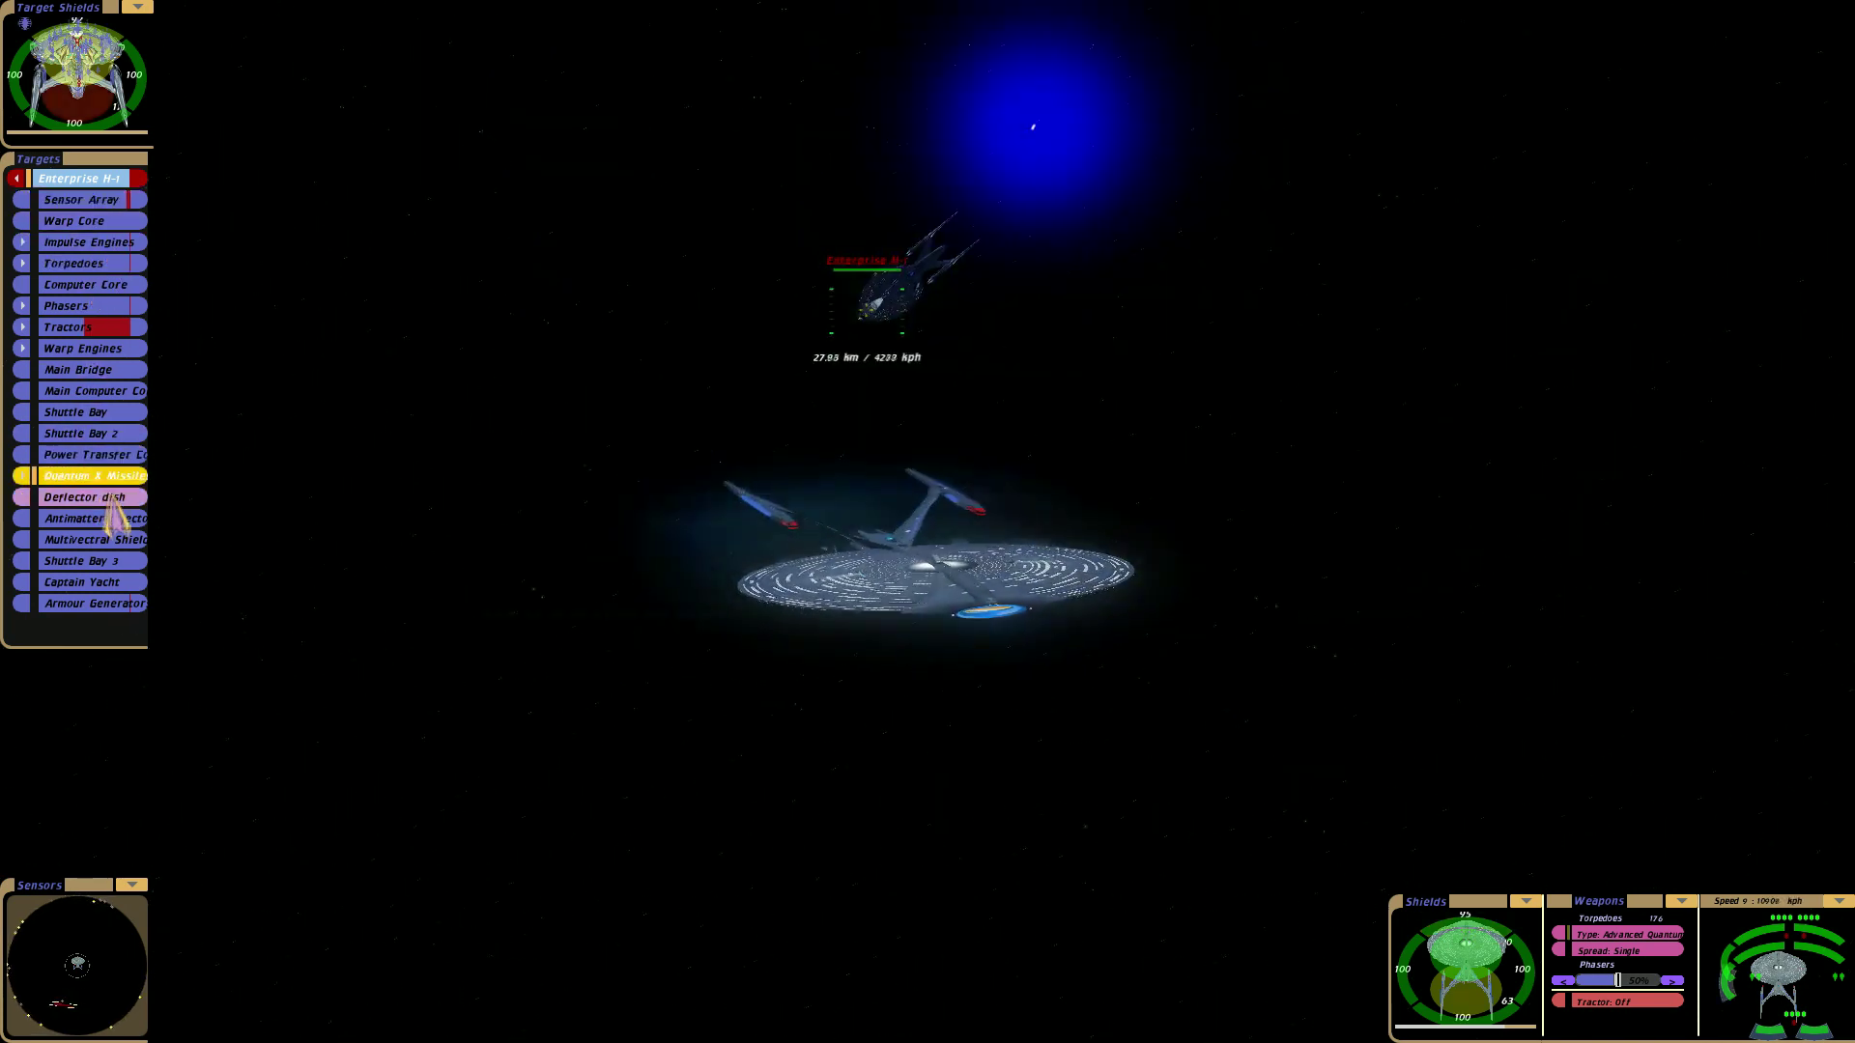
left_click(90, 498)
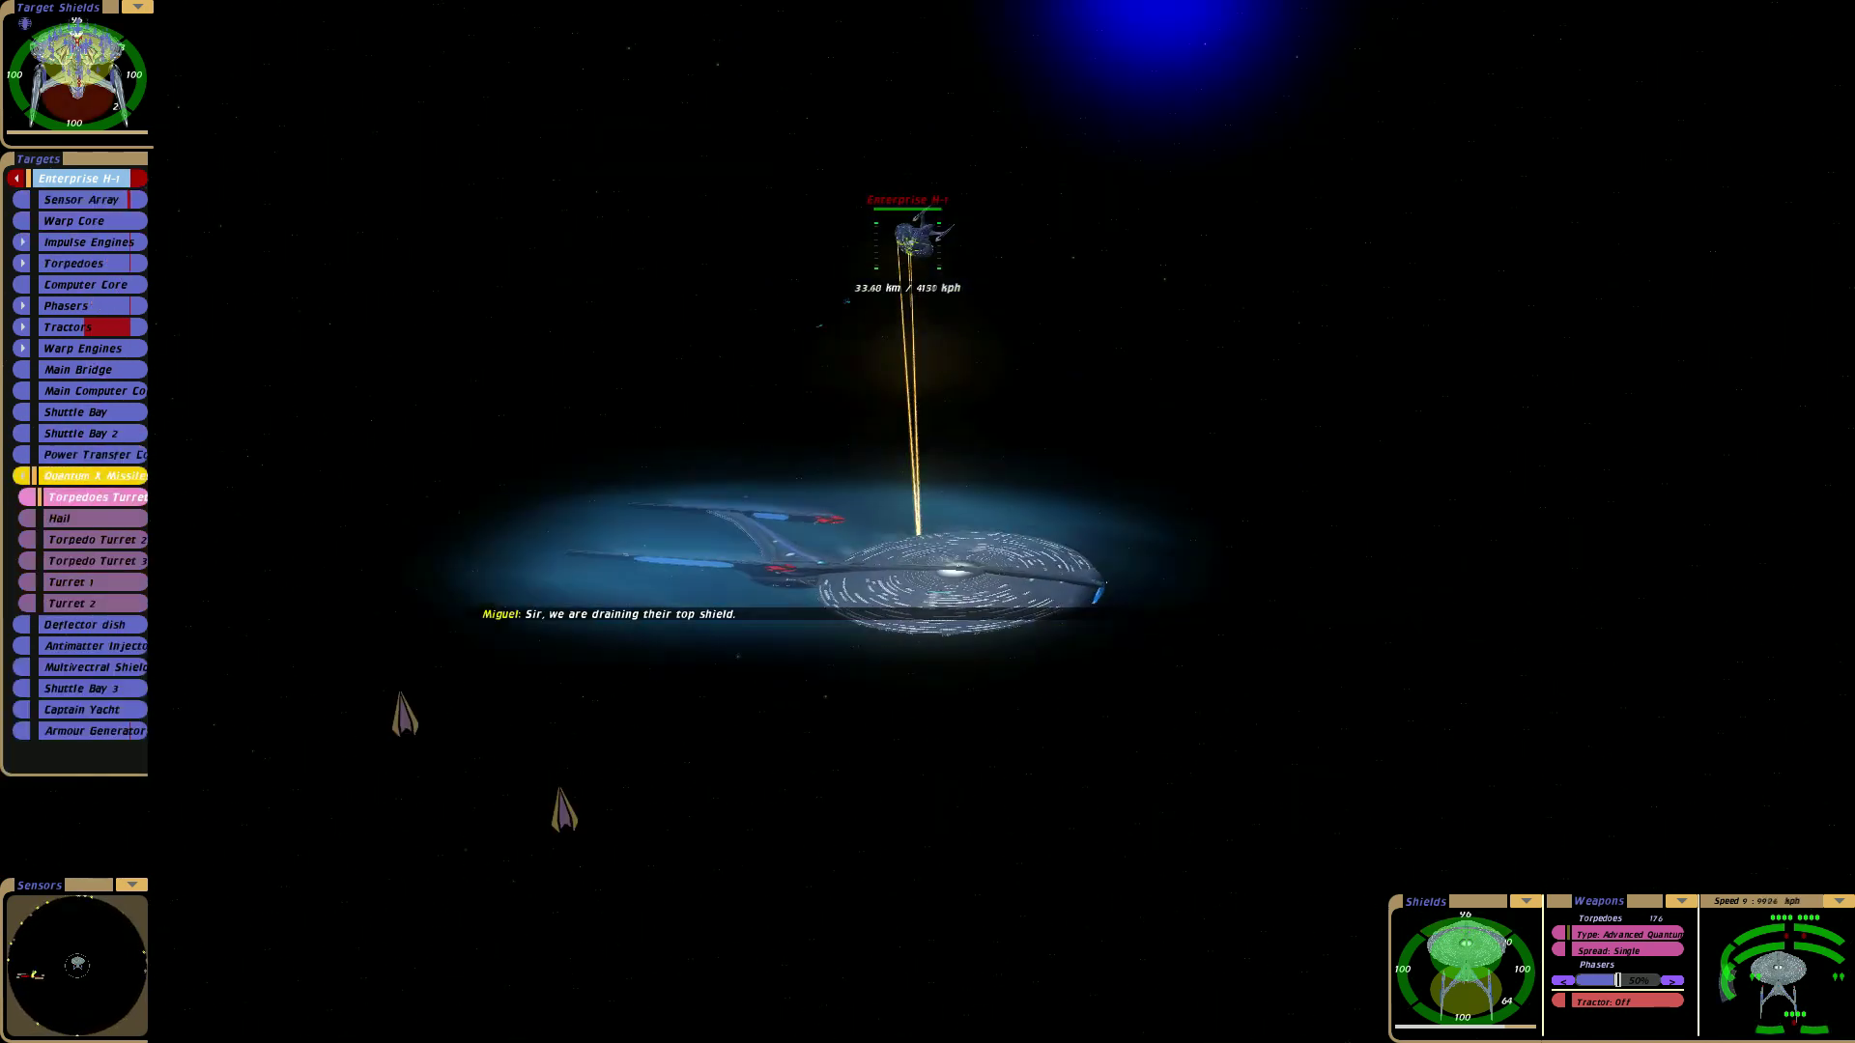